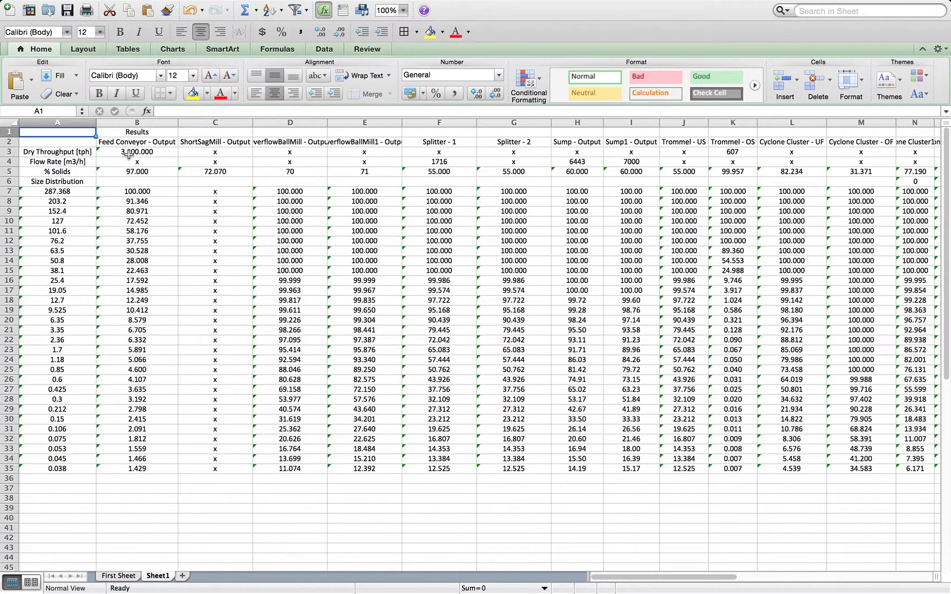
- Copy the dry throughput and flow rate values of all streams (B3:O4) from the spreadsheet and switch to MetSmart
{"action": "left_click_drag", "start_coordinate": [131, 154], "coordinate": [791, 163]}
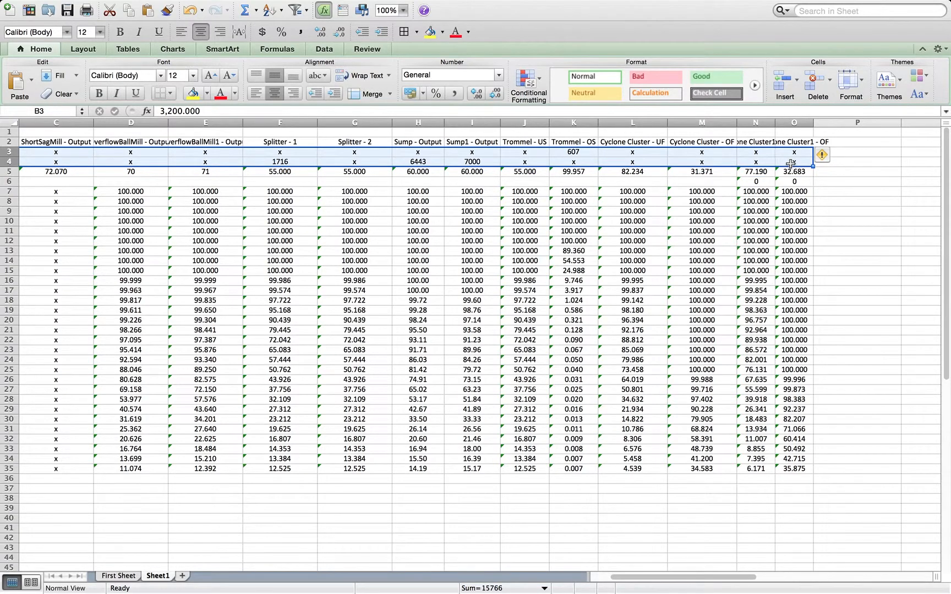
{"action": "key", "text": "super+c"}
{"action": "left_click", "coordinate": [790, 164]}
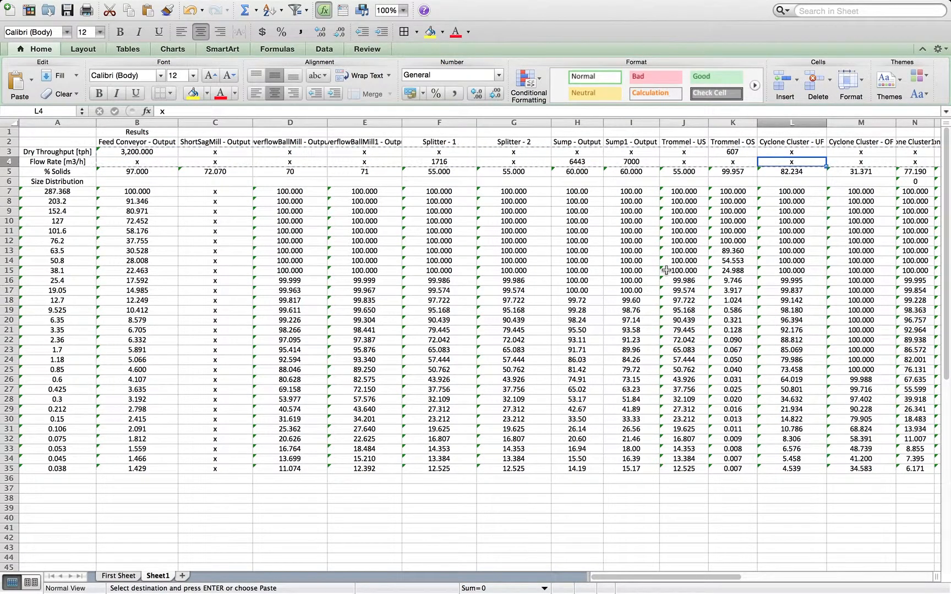
{"action": "key", "text": "F4"}
{"action": "left_click", "coordinate": [850, 577]}
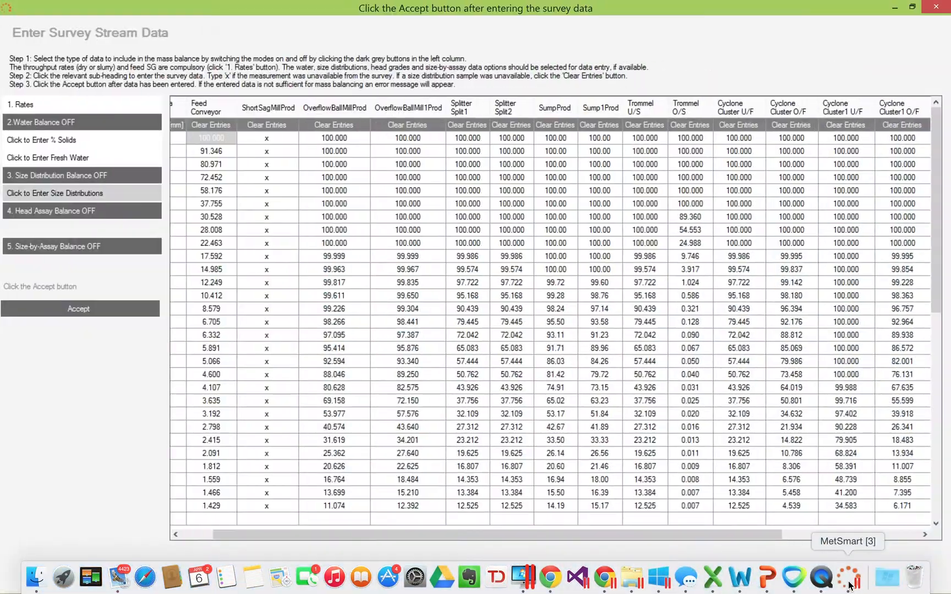
- Reopen the survey stream data entry and paste the copied values into the Rates table, starting at the Feed Conveyor dry rate
{"action": "left_click", "coordinate": [935, 7]}
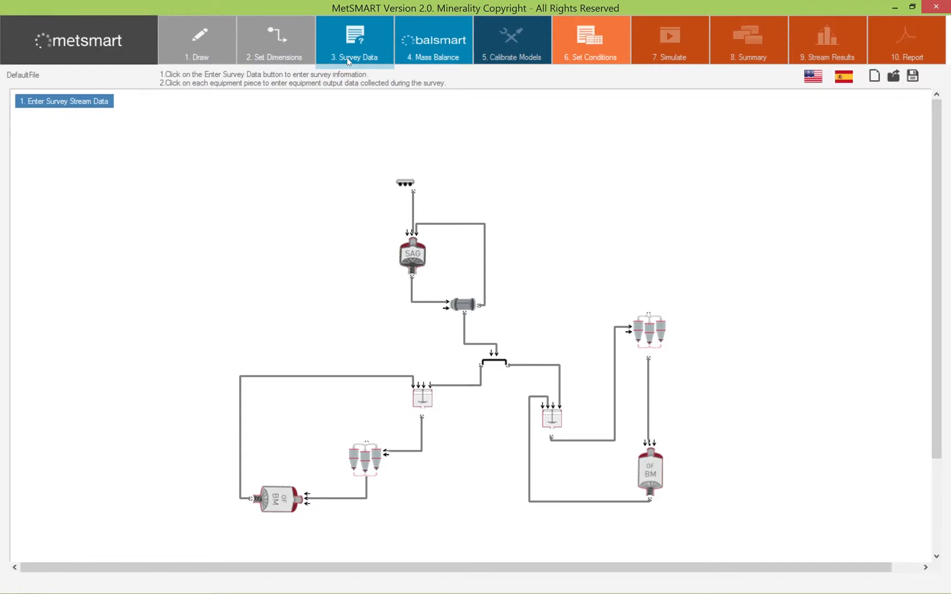
{"action": "left_click", "coordinate": [67, 103]}
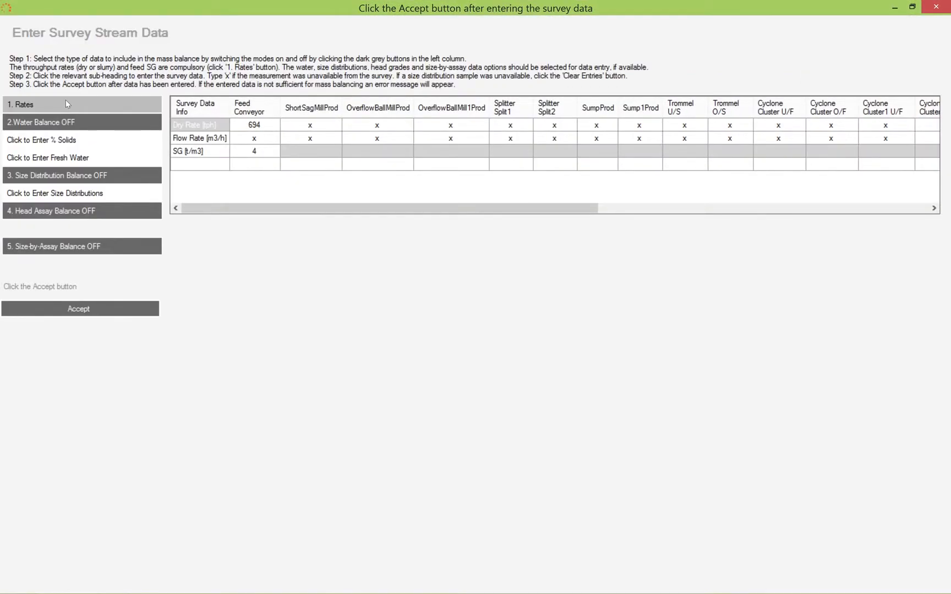
{"action": "left_click", "coordinate": [249, 125]}
{"action": "key", "text": "ctrl+v"}
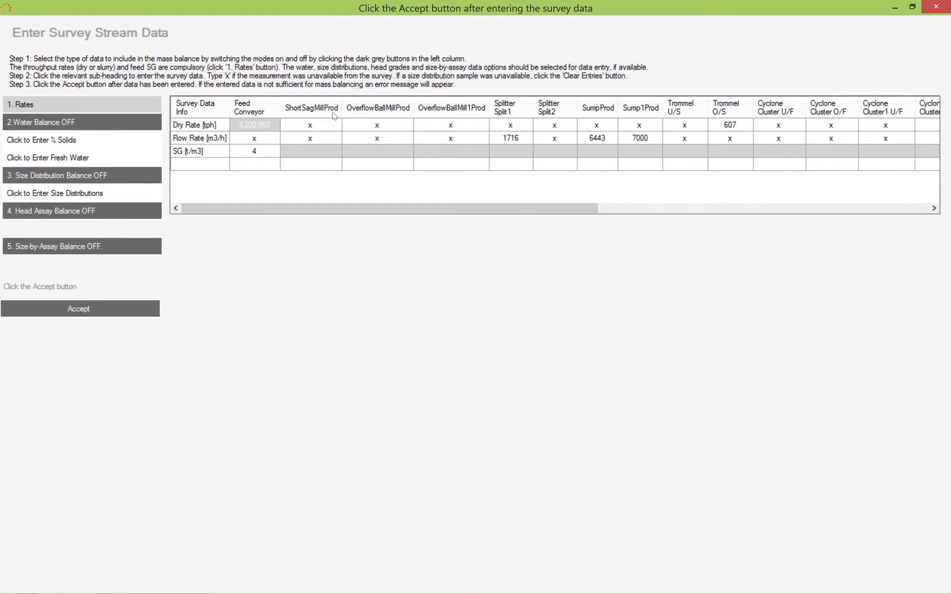
- Fill the % Solids survey data with the values copied from B5:O5 of the Excel sheet, starting at Feed Conveyor
{"action": "left_click", "coordinate": [72, 138]}
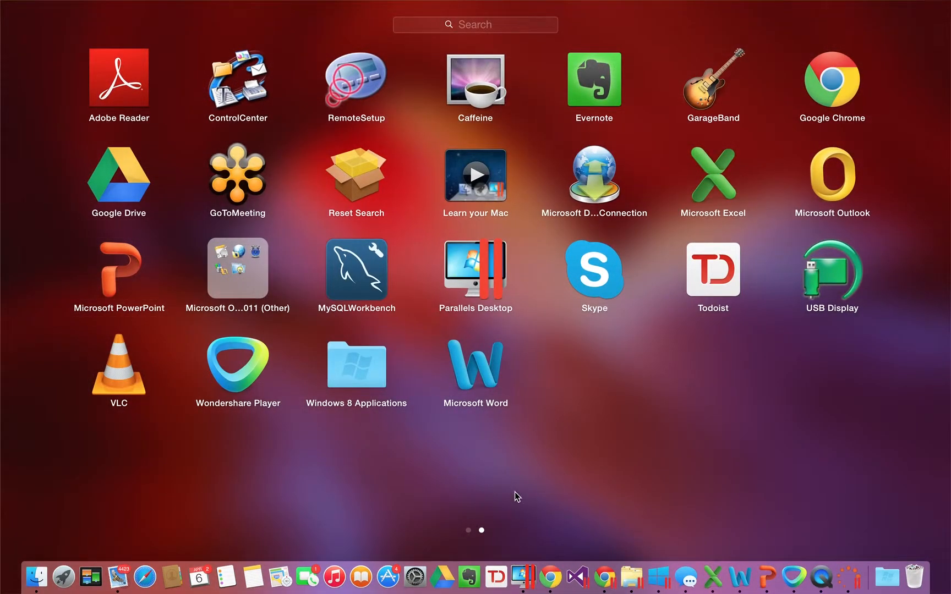
{"action": "left_click", "coordinate": [713, 578]}
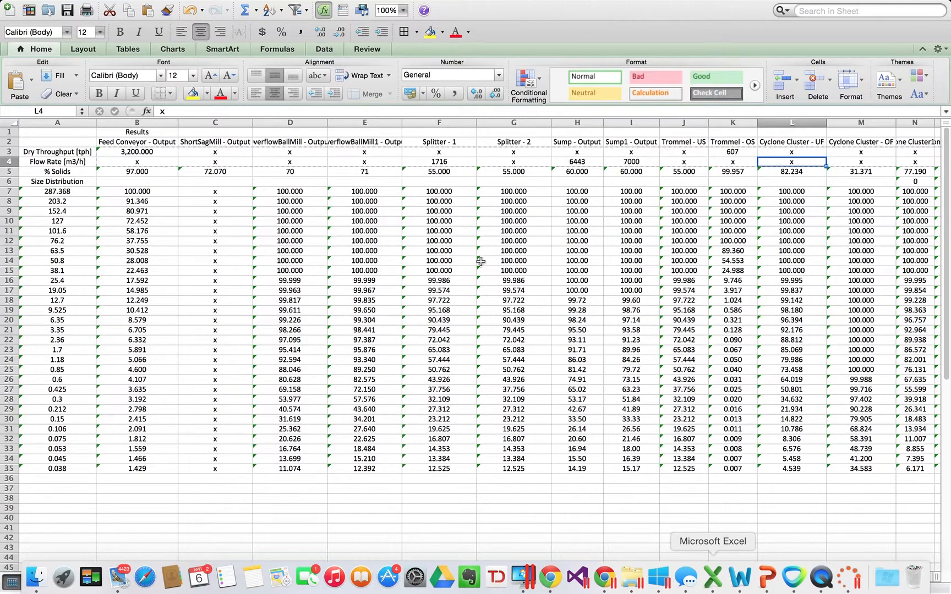
{"action": "left_click_drag", "start_coordinate": [134, 173], "coordinate": [725, 172]}
{"action": "key", "text": "super+c"}
{"action": "key", "text": "super+c"}
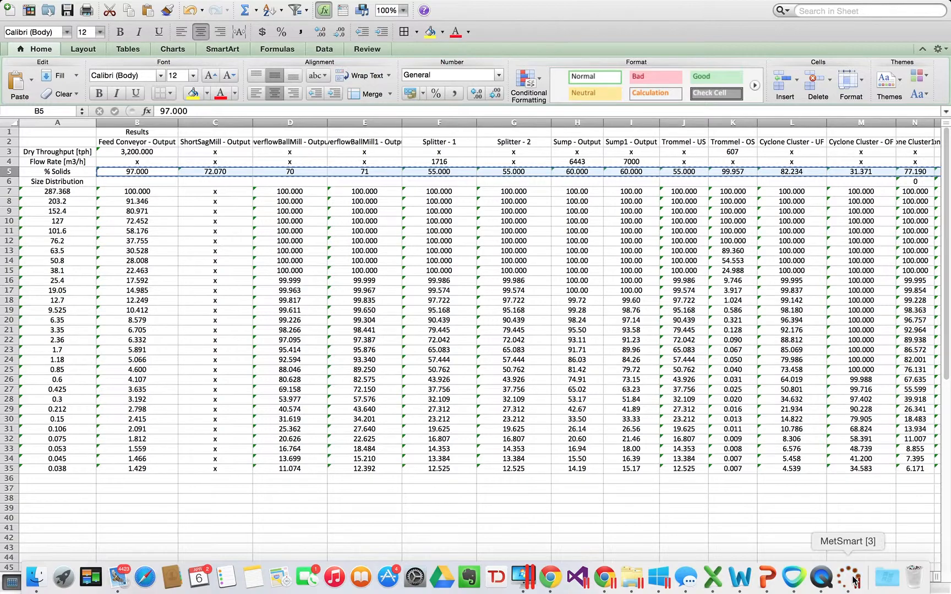
{"action": "left_click", "coordinate": [854, 580]}
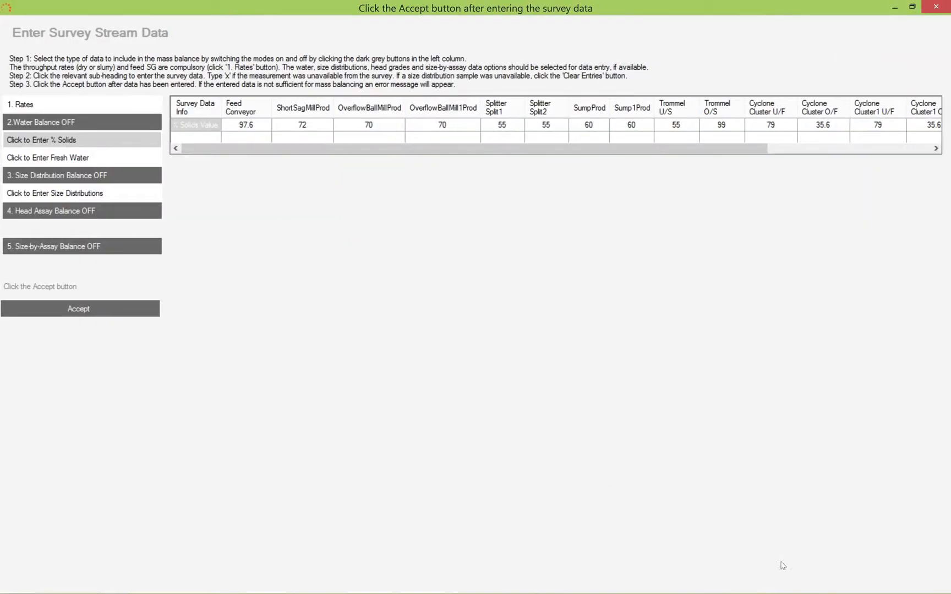
{"action": "left_click", "coordinate": [247, 125]}
{"action": "key", "text": "super+v"}
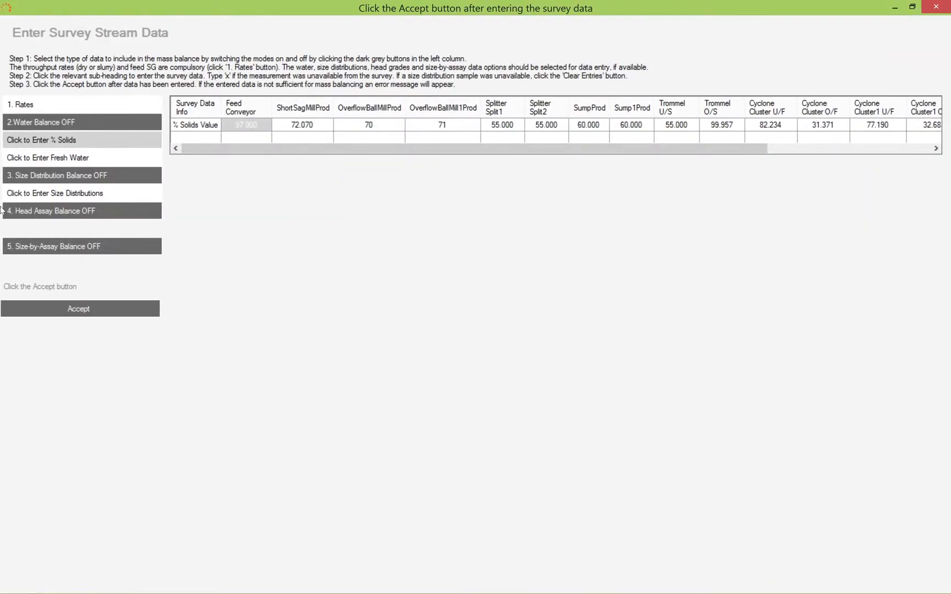
- Show the size distribution entry table in MetSmart, then copy the size distributions of all streams (B7:O35) from the Excel sheet
{"action": "left_click", "coordinate": [58, 194]}
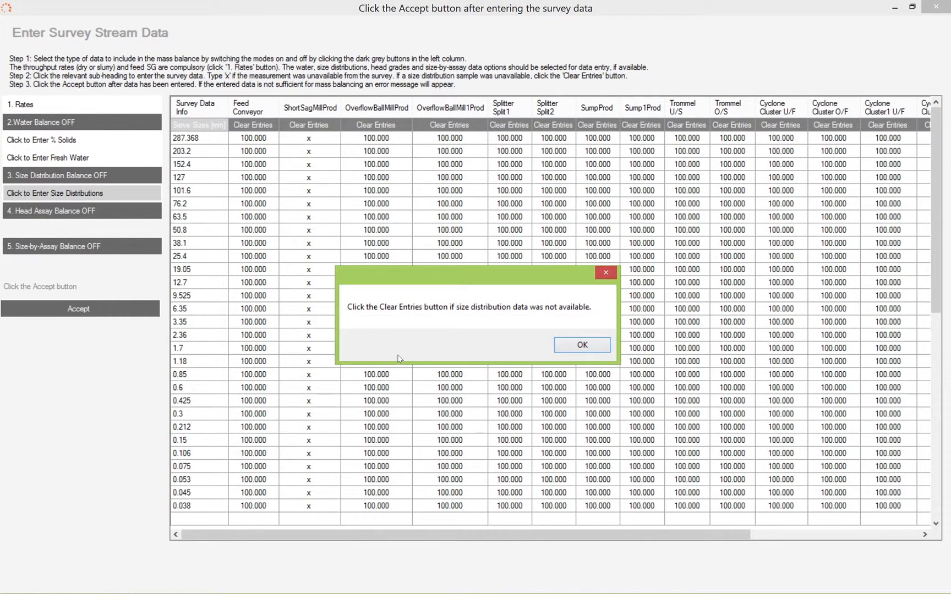
{"action": "left_click", "coordinate": [563, 351]}
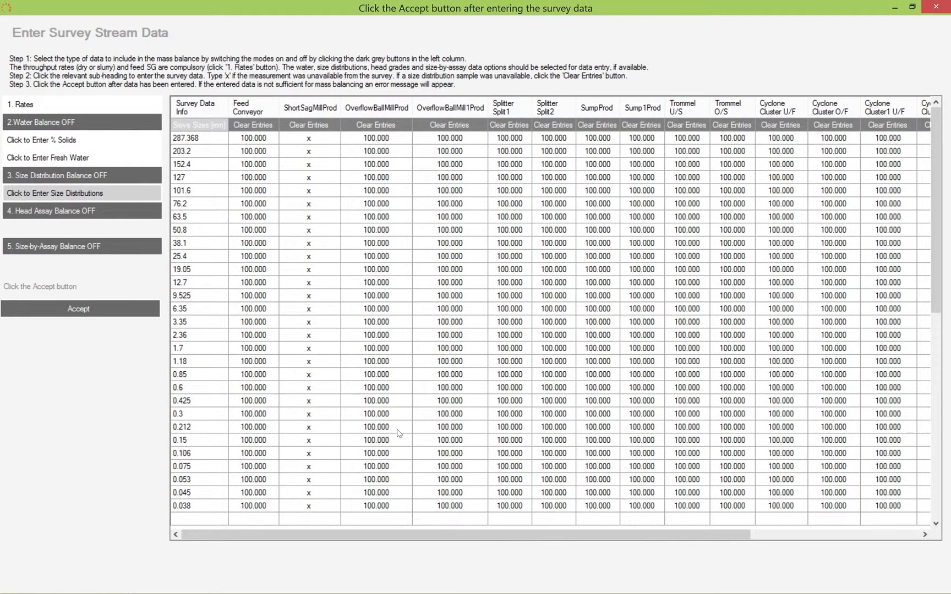
{"action": "key", "text": "F4"}
{"action": "left_click", "coordinate": [714, 577]}
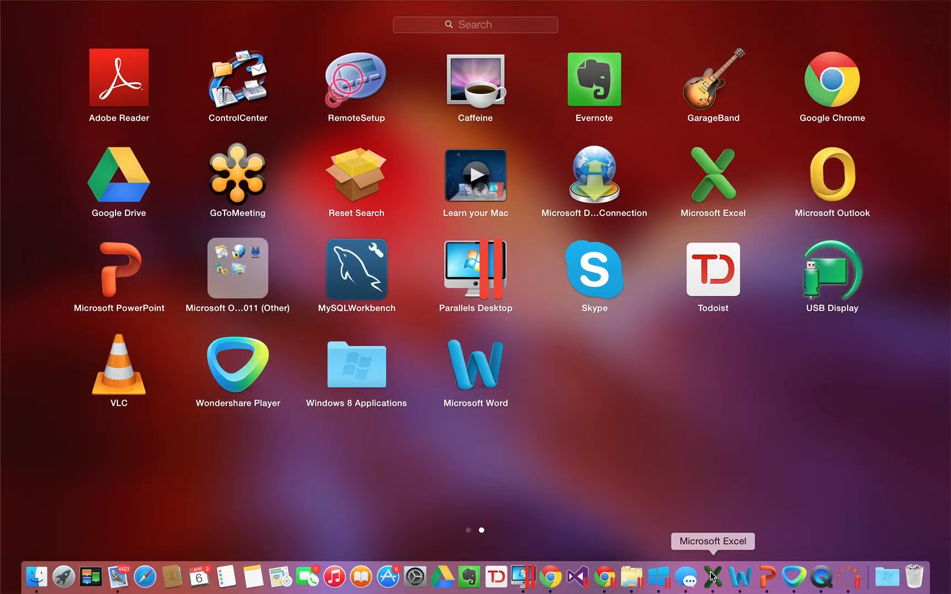
{"action": "left_click_drag", "start_coordinate": [137, 190], "coordinate": [722, 472]}
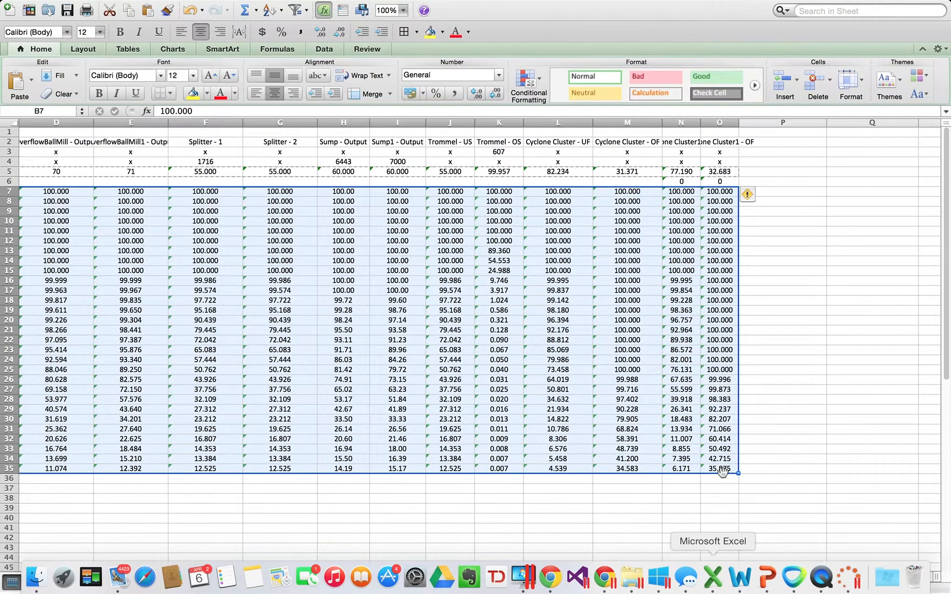
{"action": "key", "text": "super+c"}
- Paste the size distributions into the MetSmart table from the Feed Conveyor's 287.368 mm row and accept the survey stream data
{"action": "left_click", "coordinate": [856, 587]}
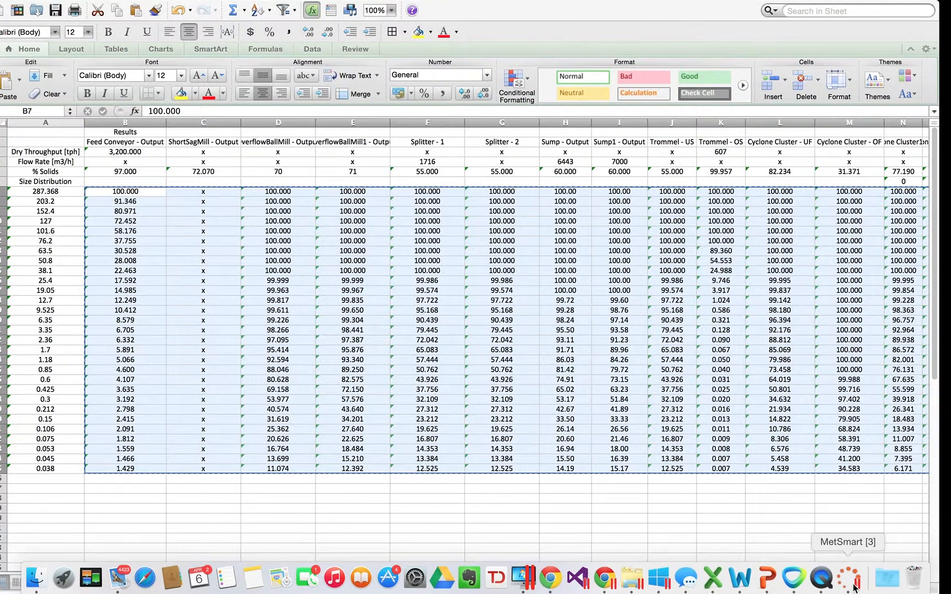
{"action": "left_click", "coordinate": [258, 139]}
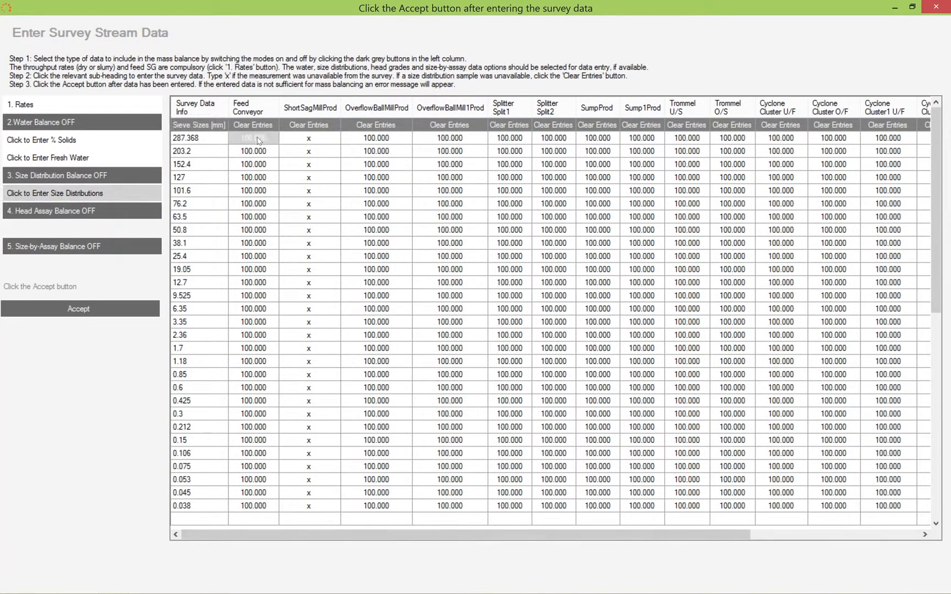
{"action": "key", "text": "super+v"}
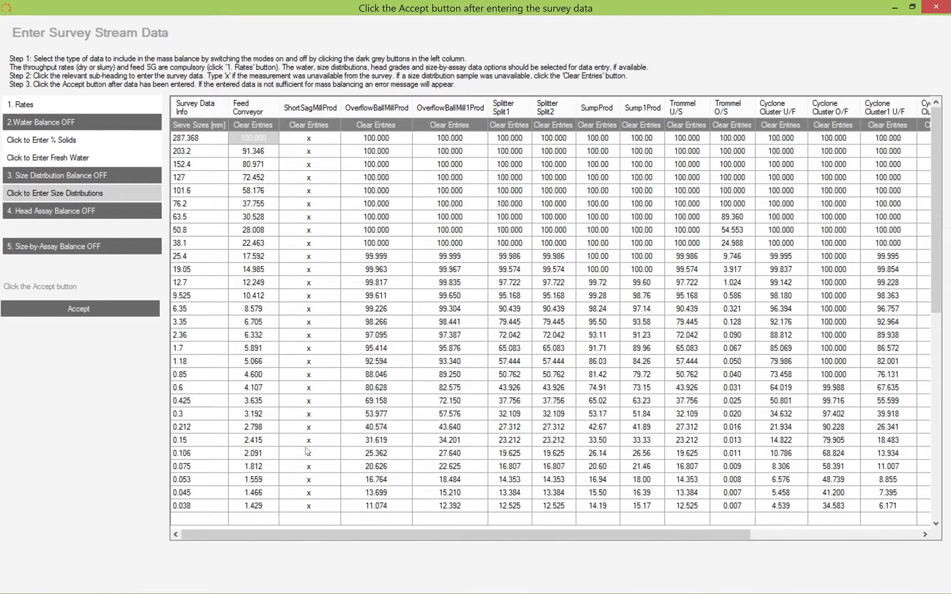
{"action": "left_click_drag", "start_coordinate": [342, 541], "coordinate": [300, 543]}
{"action": "left_click", "coordinate": [120, 314]}
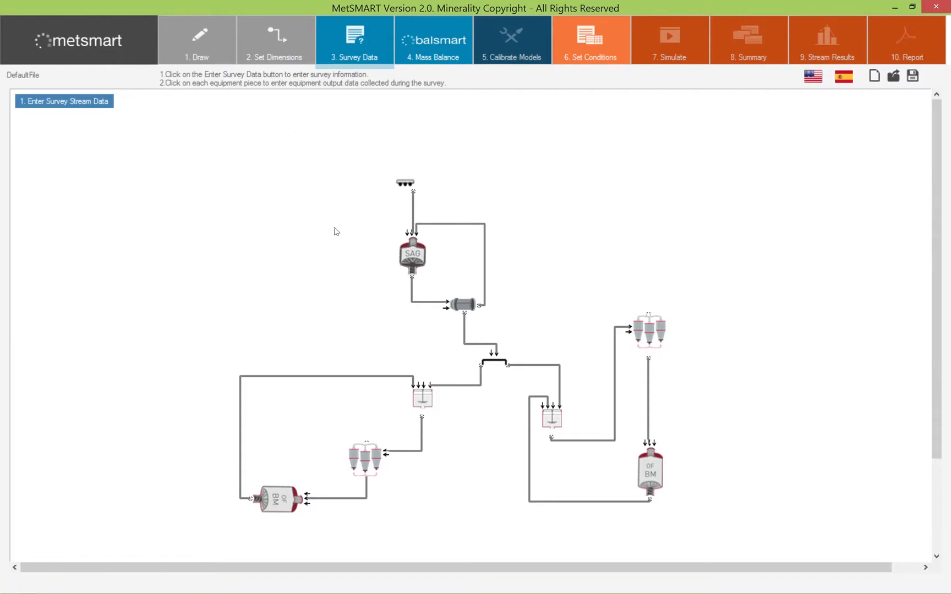
- Review the SAG mill's survey guidance on sampling points, grate discharge dimensions and internal charge measurements, then accept its equipment data
{"action": "left_click", "coordinate": [414, 262]}
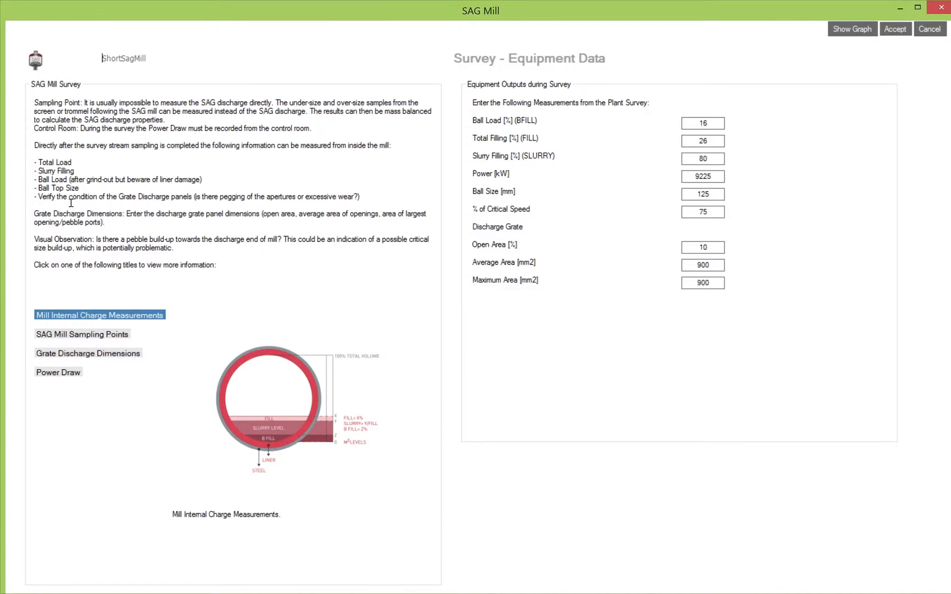
{"action": "left_click", "coordinate": [78, 337]}
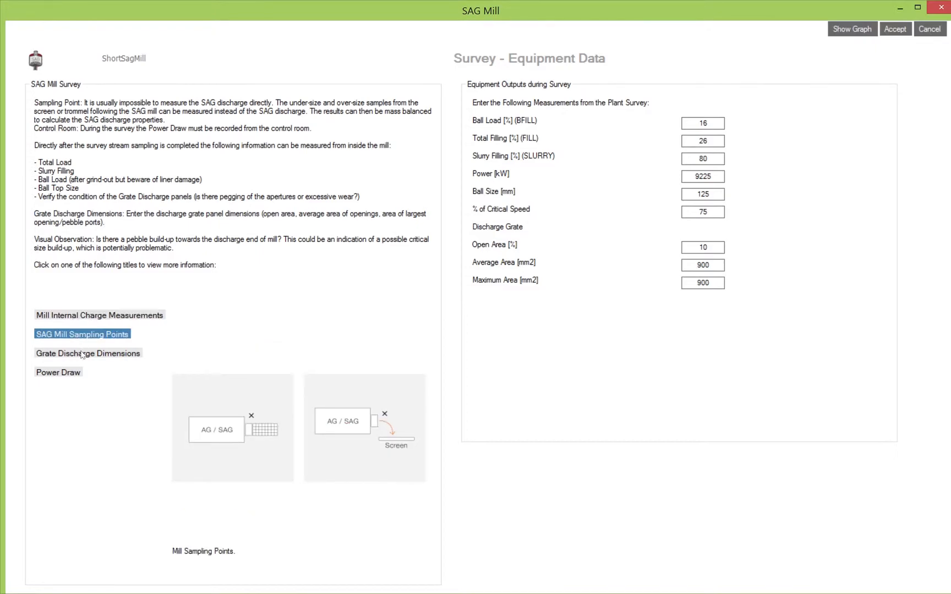
{"action": "left_click", "coordinate": [83, 355]}
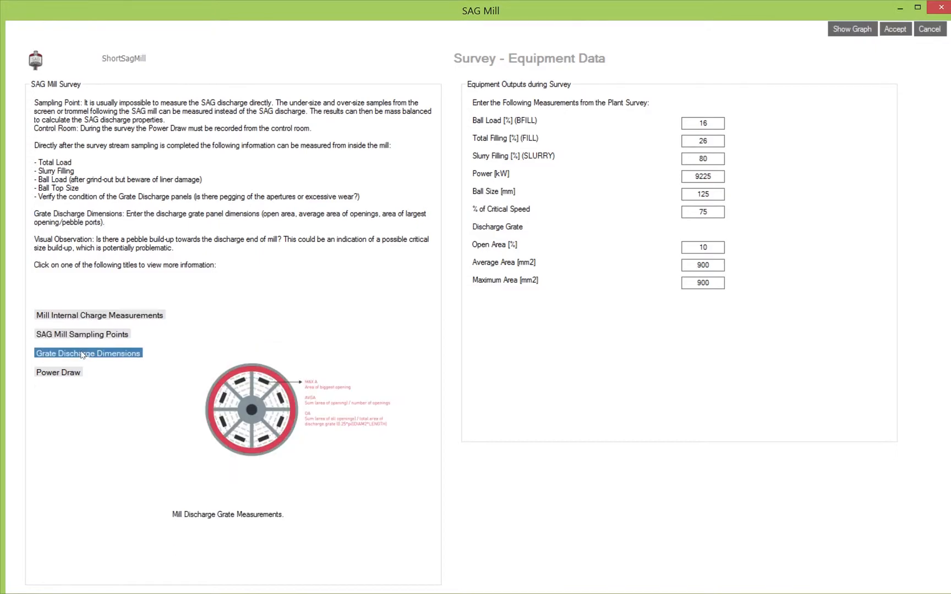
{"action": "left_click", "coordinate": [96, 319]}
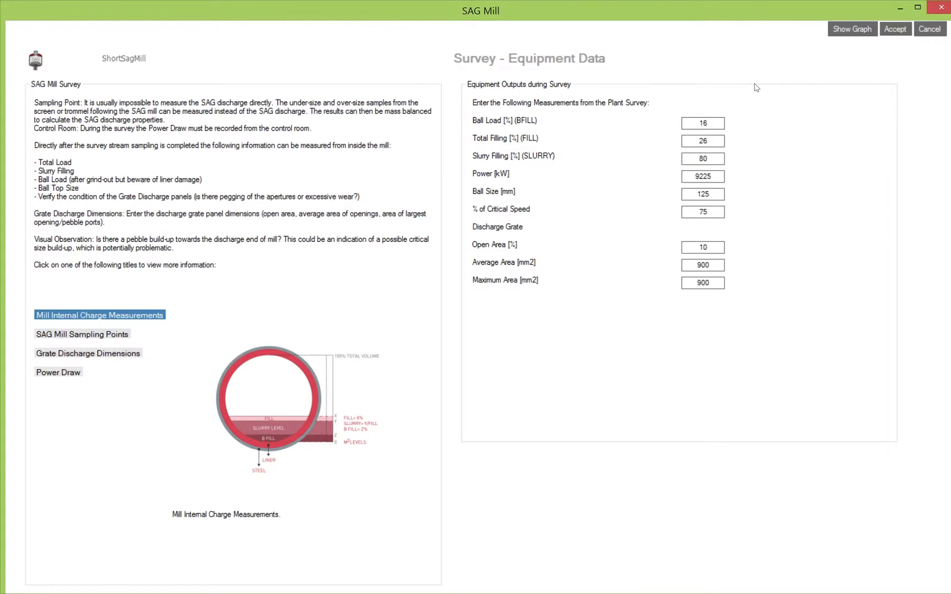
{"action": "left_click", "coordinate": [907, 30]}
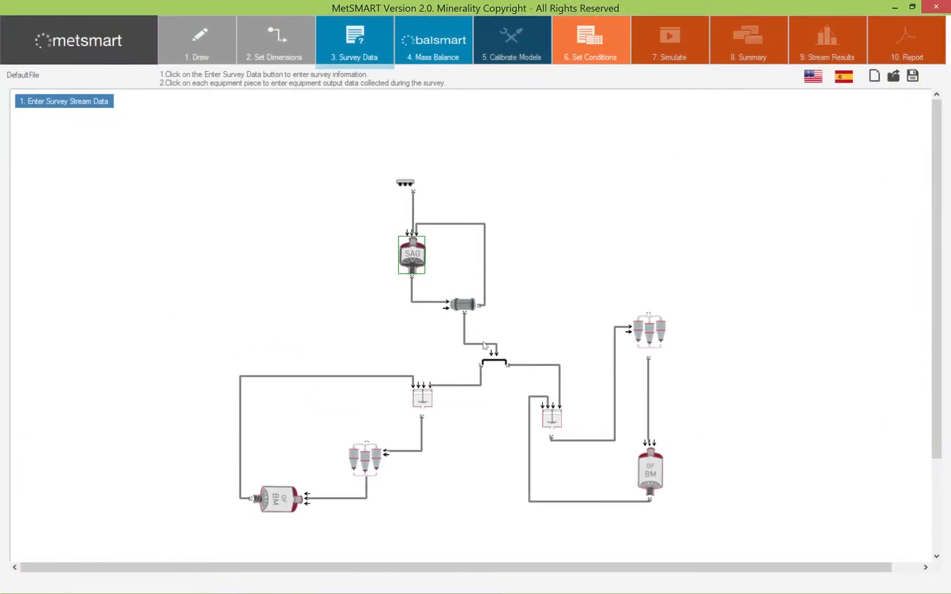
- Check the survey equipment data of the SAG mill and the trommel, accepting each one
{"action": "left_click", "coordinate": [416, 257]}
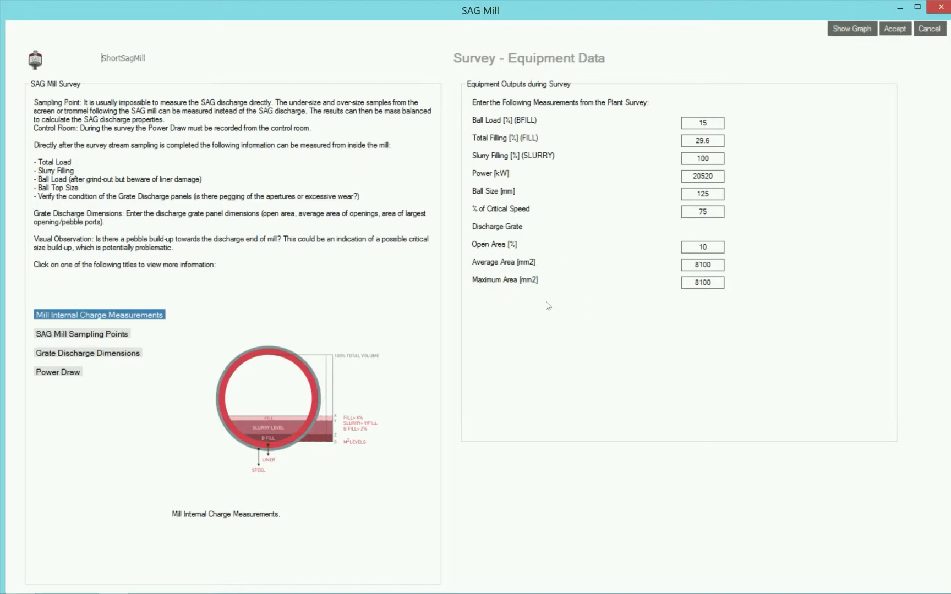
{"action": "left_click", "coordinate": [894, 30]}
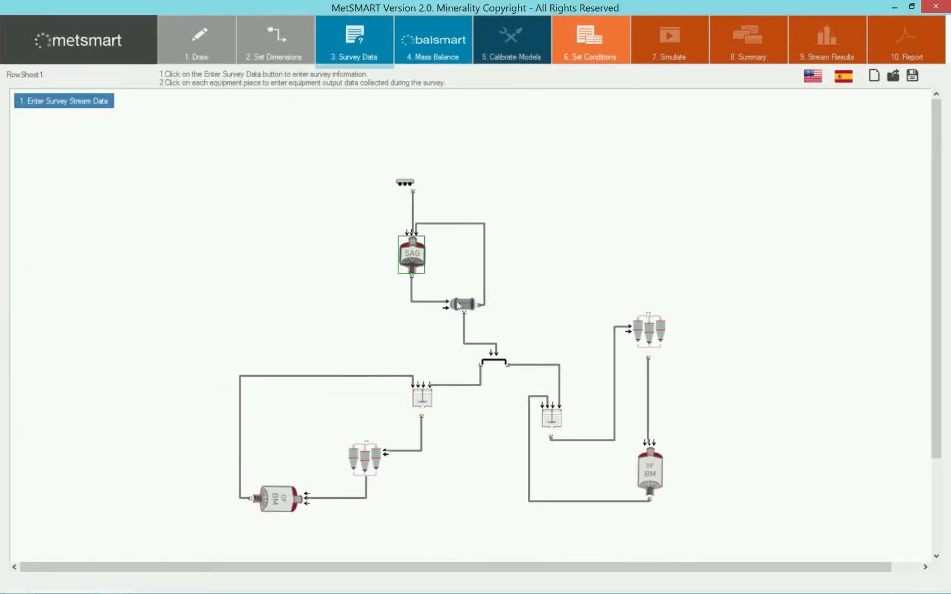
{"action": "left_click", "coordinate": [458, 305]}
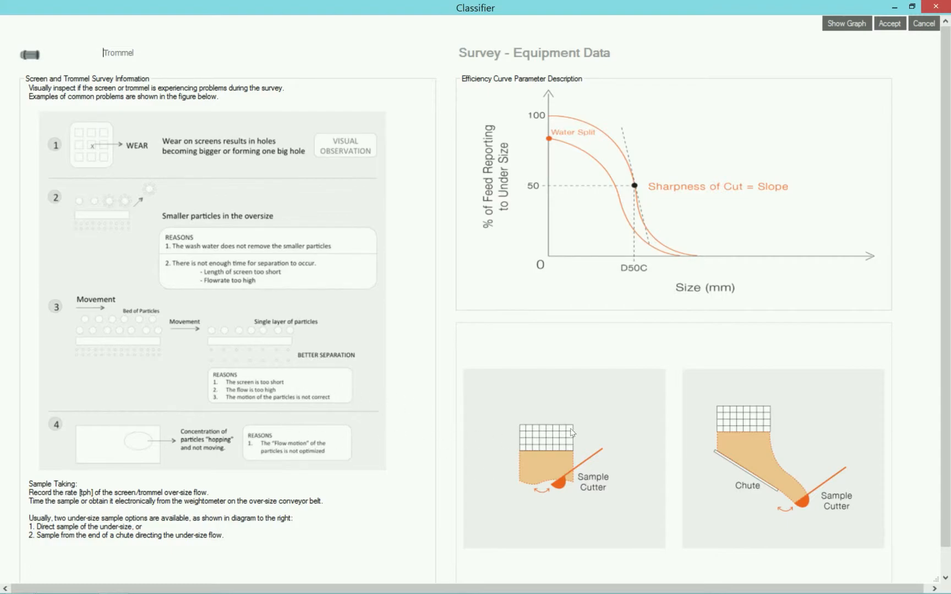
{"action": "left_click", "coordinate": [888, 24]}
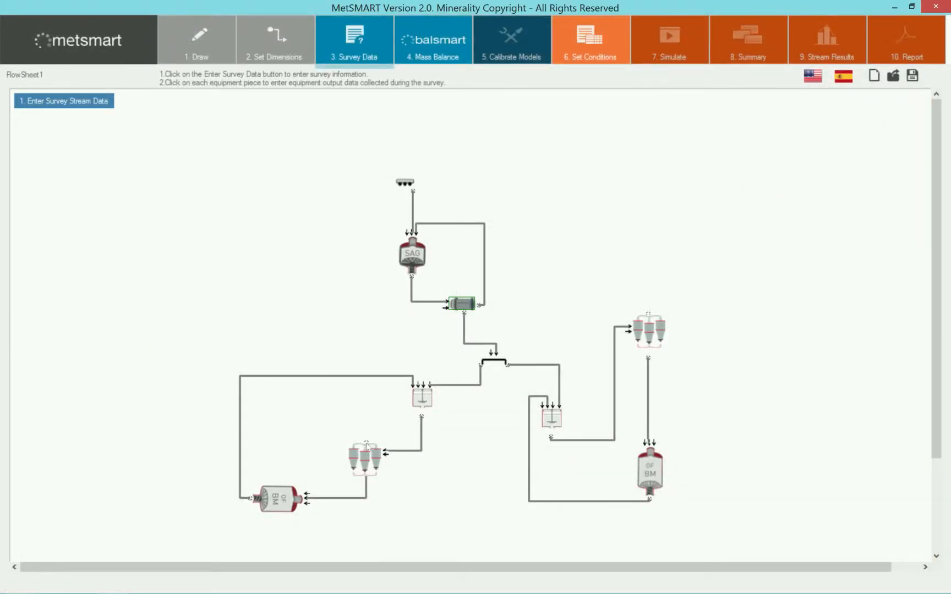
- Open the survey equipment data of the cyclone cluster that feeds the horizontally drawn ball mill
{"action": "left_click", "coordinate": [372, 452]}
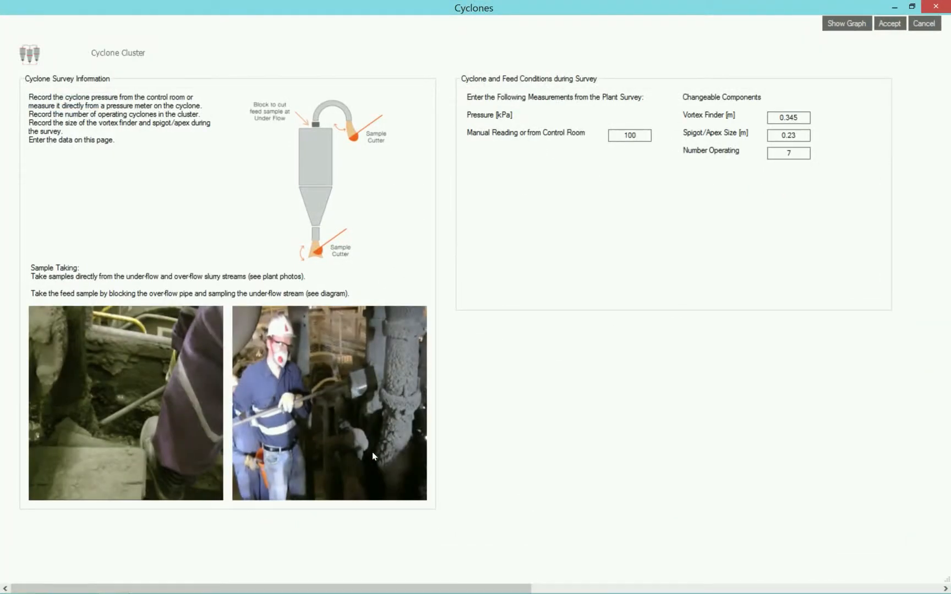